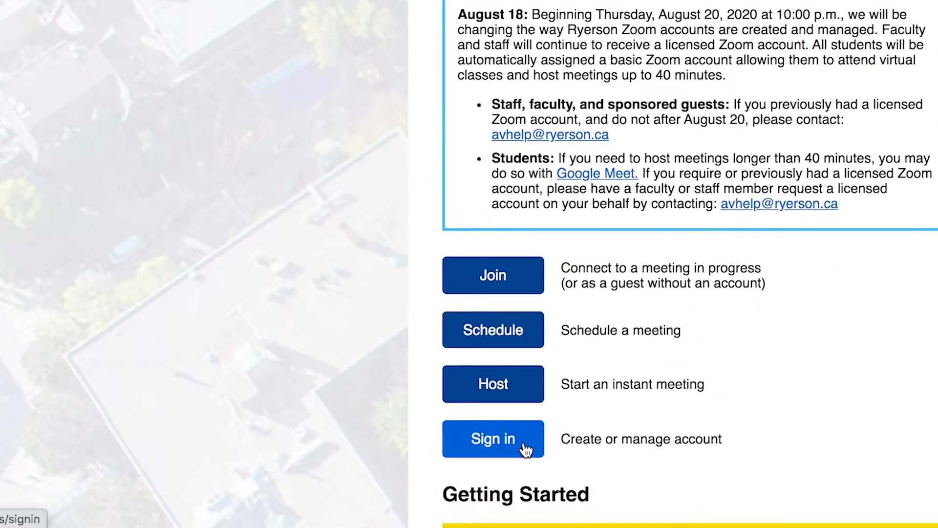
# Sign in to the Ryerson Zoom portal and open the account's recording settings.
pyautogui.click(526, 450)
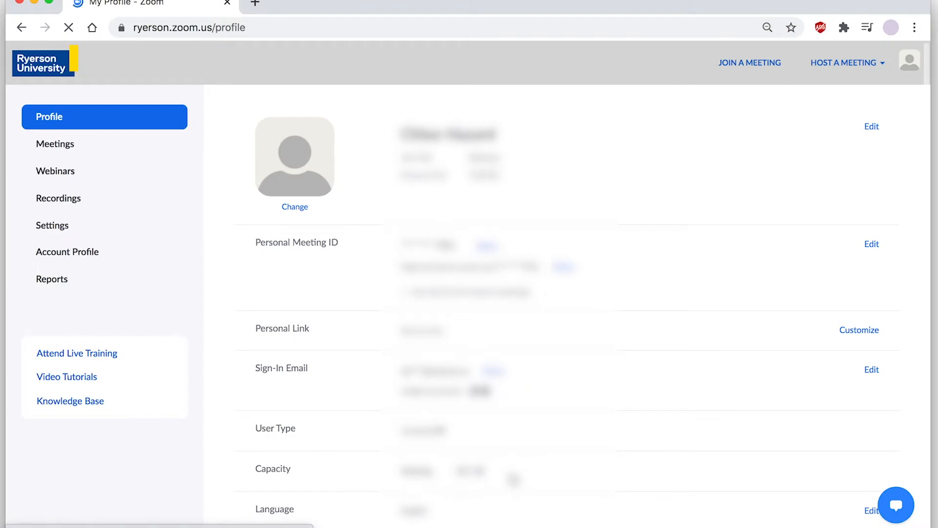
pyautogui.click(52, 225)
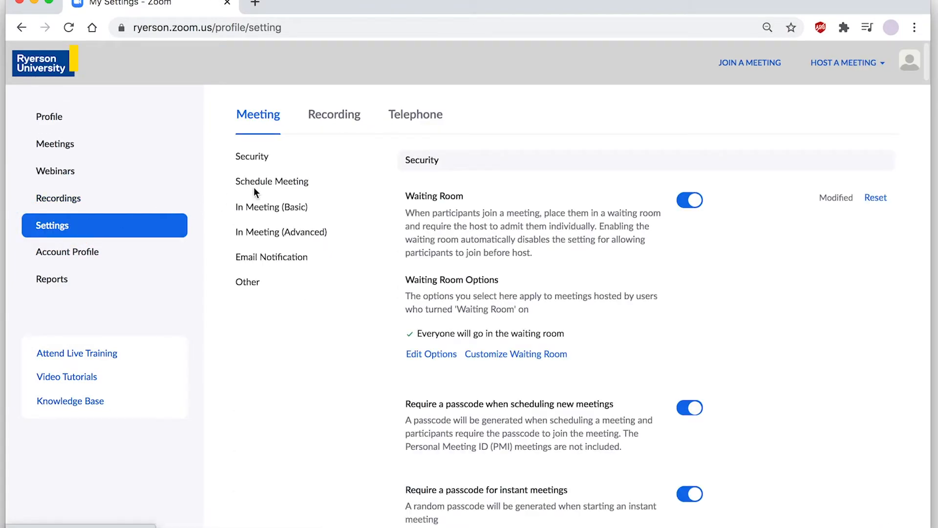
pyautogui.click(331, 120)
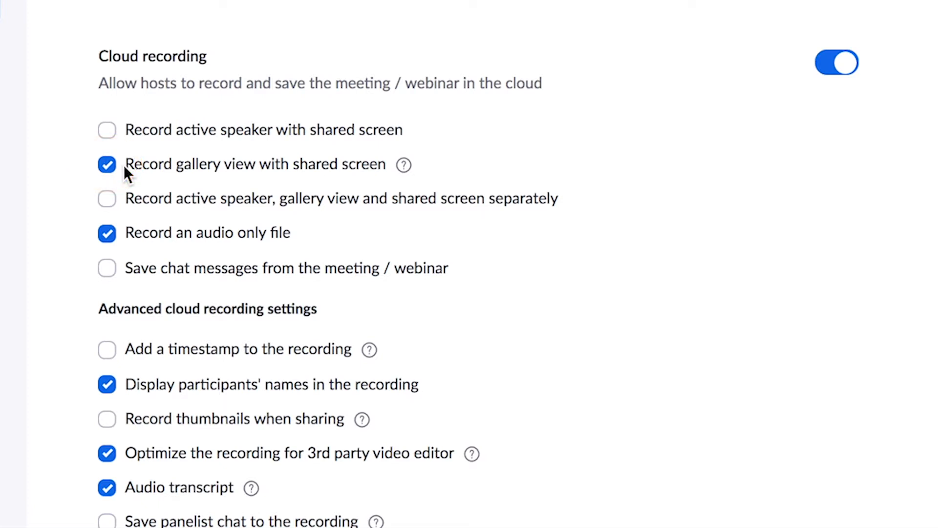
# Set cloud recording to capture views separately instead of gallery view with shared screen, keeping only Shared screen selected, and save.
pyautogui.click(107, 166)
pyautogui.click(106, 198)
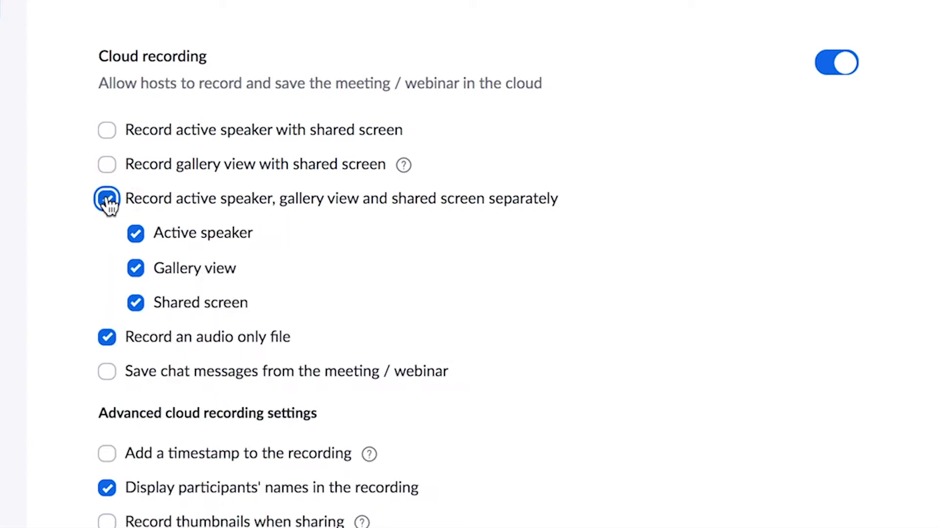
pyautogui.click(135, 233)
pyautogui.click(135, 267)
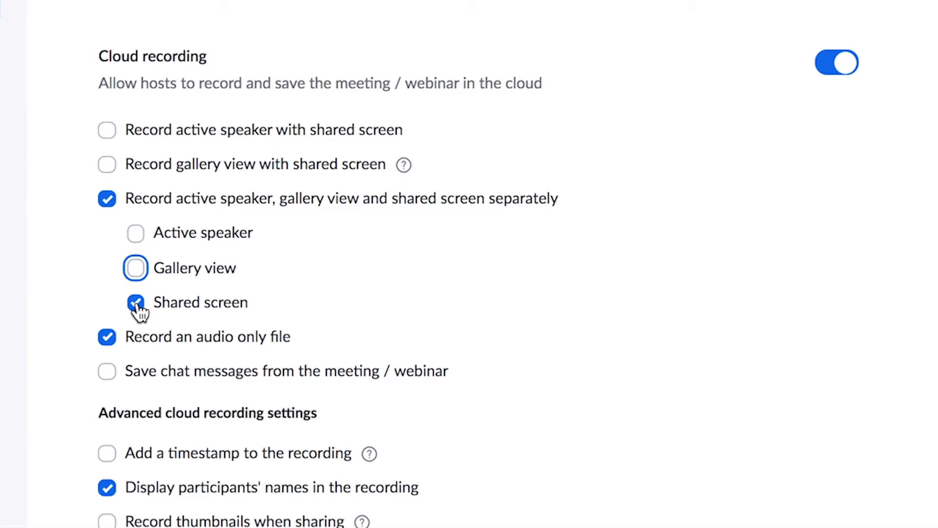
pyautogui.scroll(-8, 138, 313)
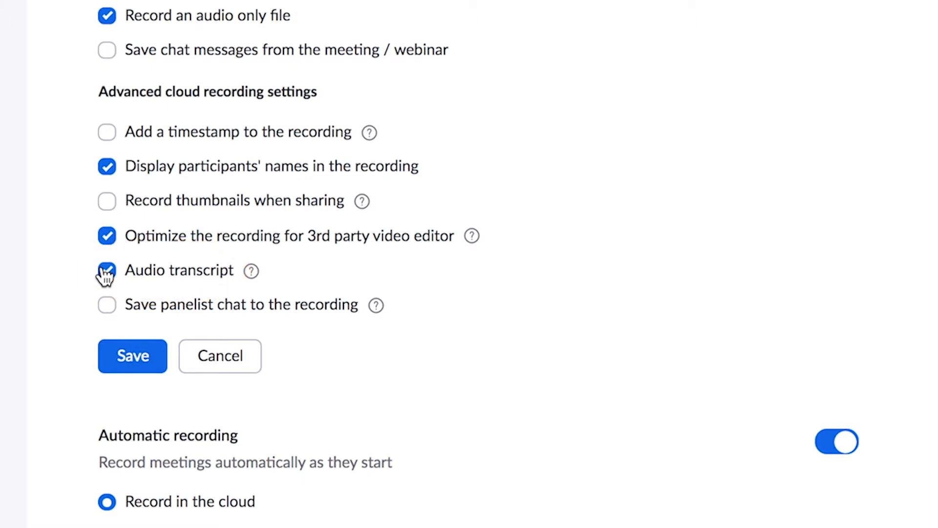
pyautogui.click(110, 359)
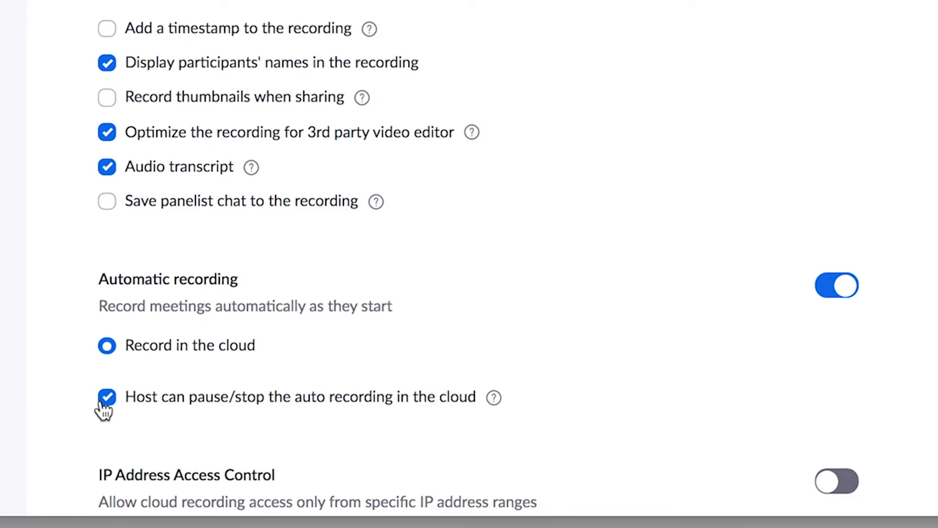
# Enable the recording disclaimer with both participant consent and host confirmation before recording, and save the options.
pyautogui.scroll(-15, 104, 409)
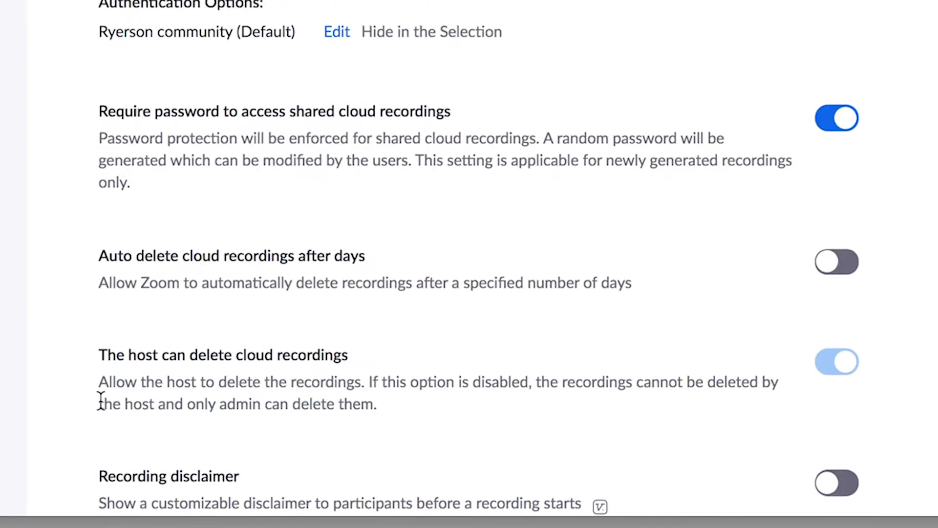
pyautogui.scroll(-7, 100, 400)
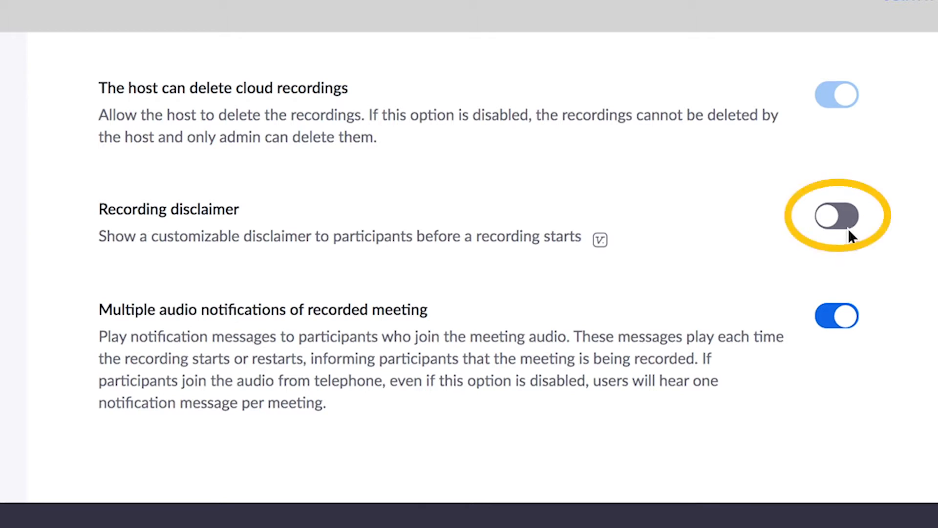
pyautogui.click(833, 224)
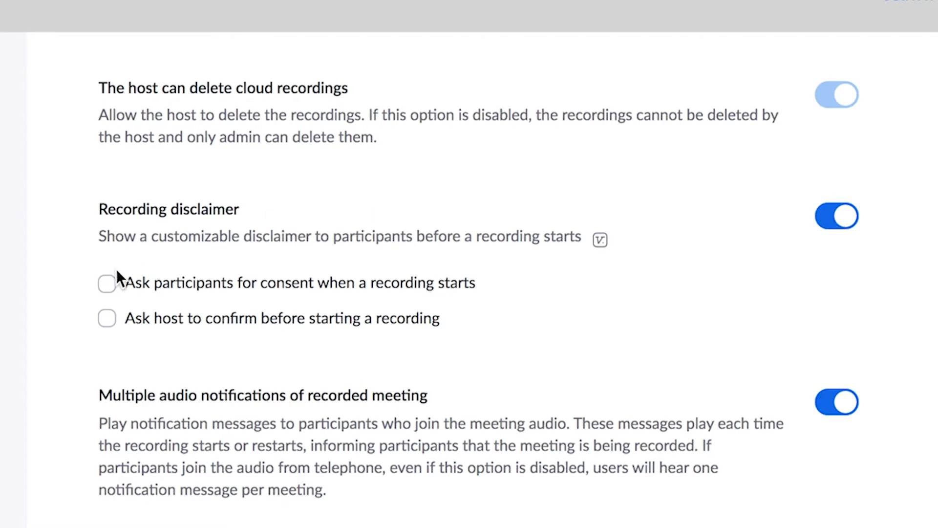
pyautogui.click(106, 285)
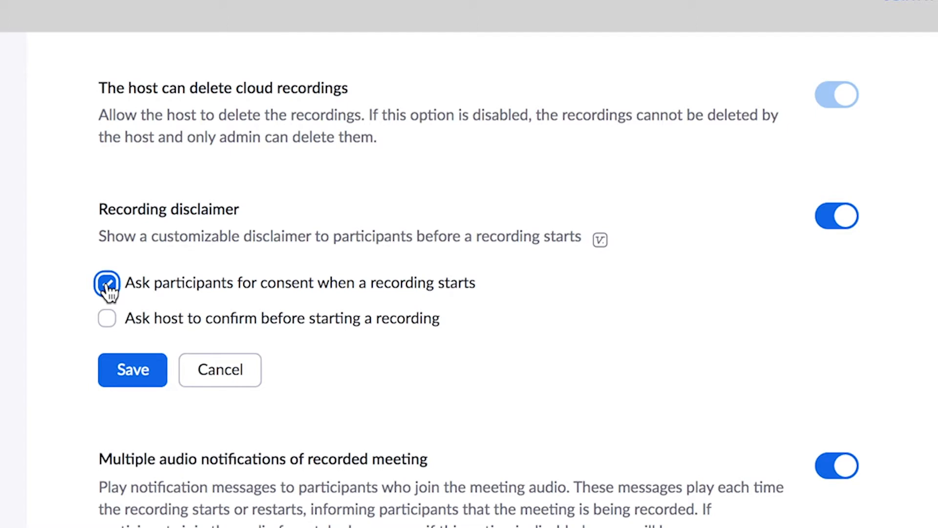
pyautogui.click(107, 319)
pyautogui.click(105, 374)
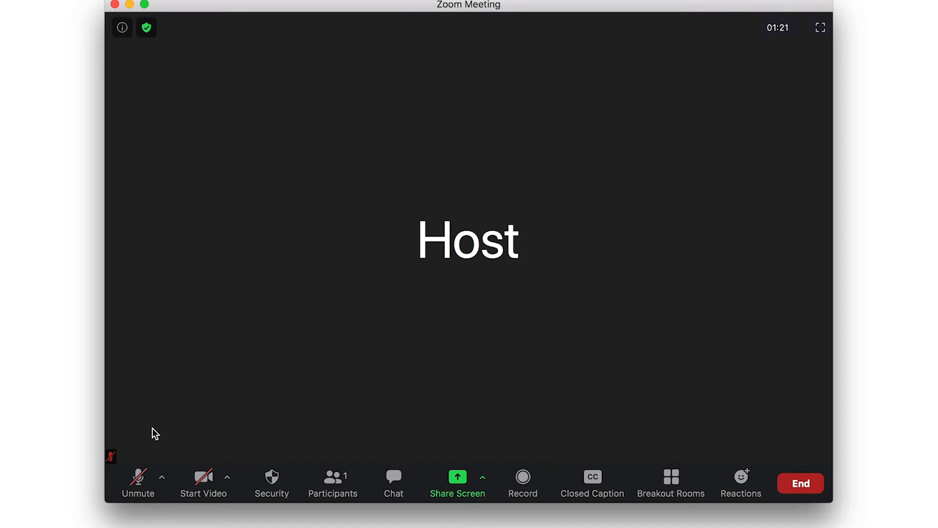
# Turn on the microphone and camera in the Zoom meeting, and enable HD in the video settings.
pyautogui.click(138, 479)
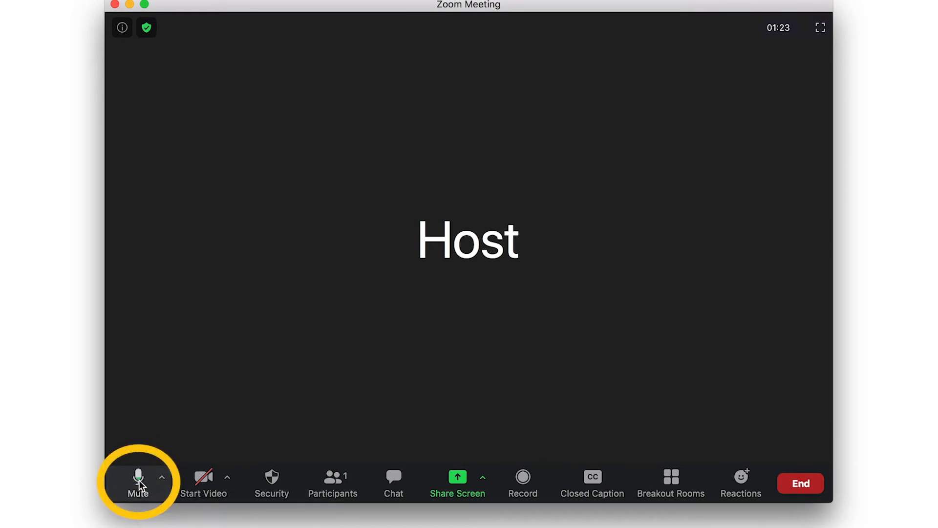
pyautogui.click(197, 478)
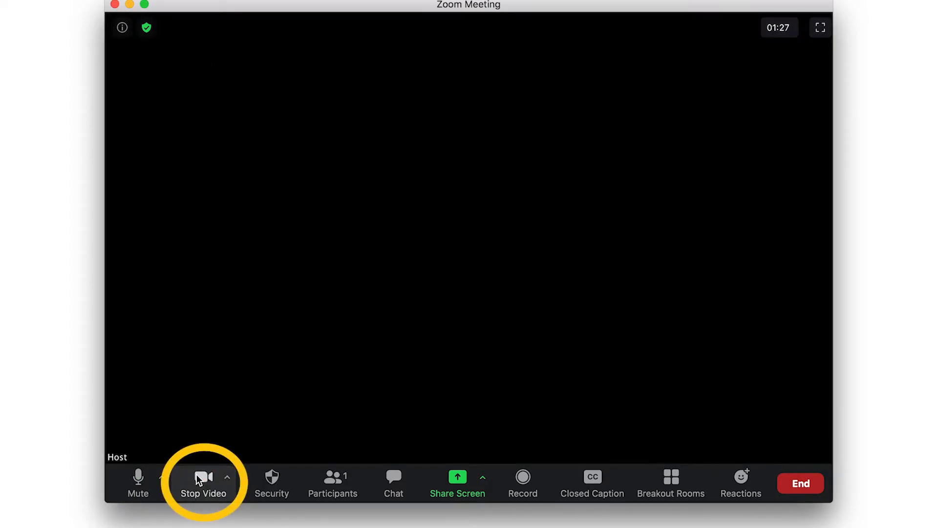
pyautogui.click(229, 478)
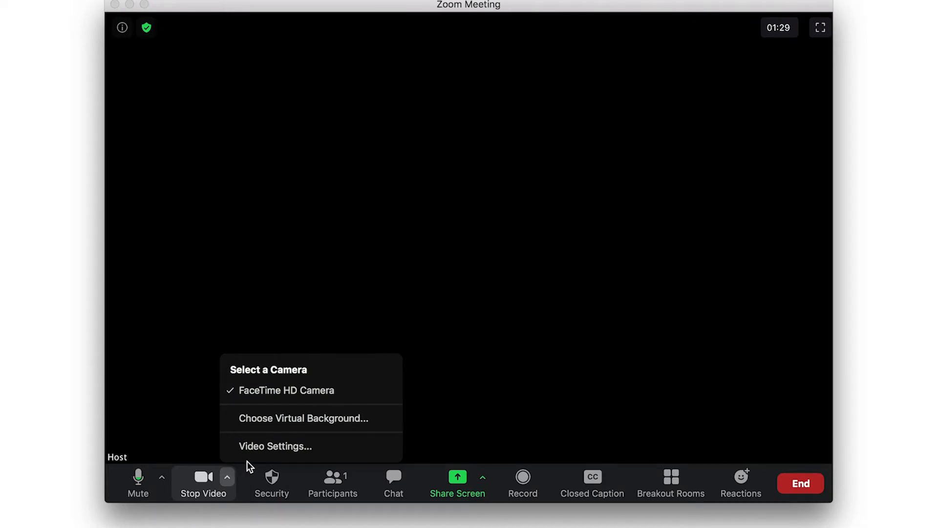
pyautogui.click(257, 449)
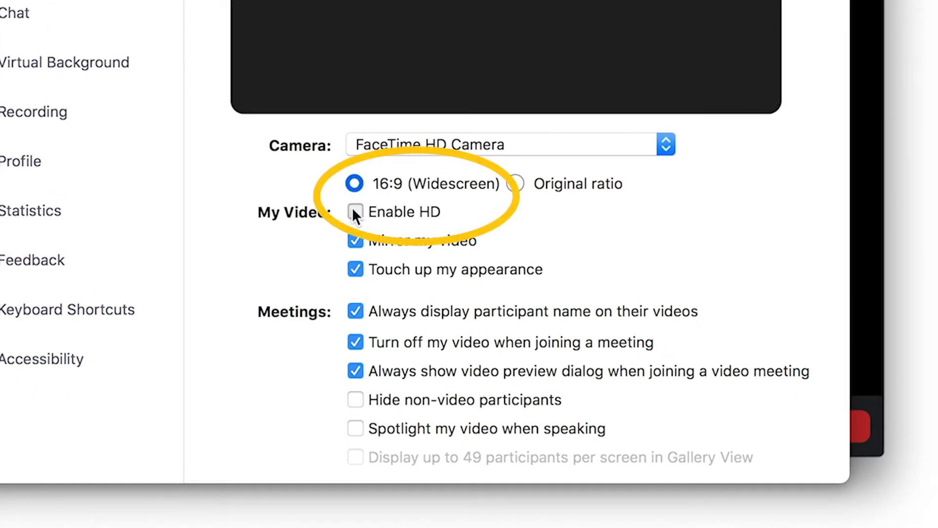
pyautogui.click(354, 211)
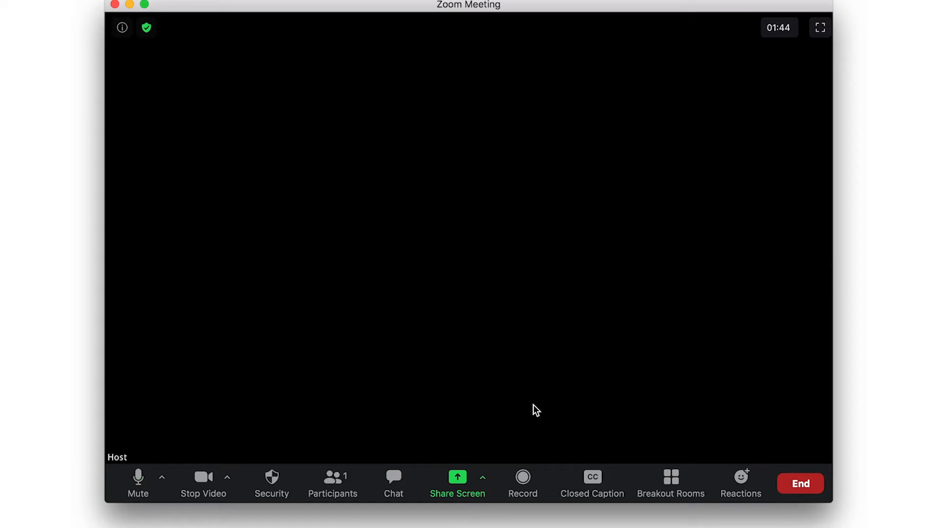
# Start recording the meeting and accept the notice about informing participants.
pyautogui.click(536, 478)
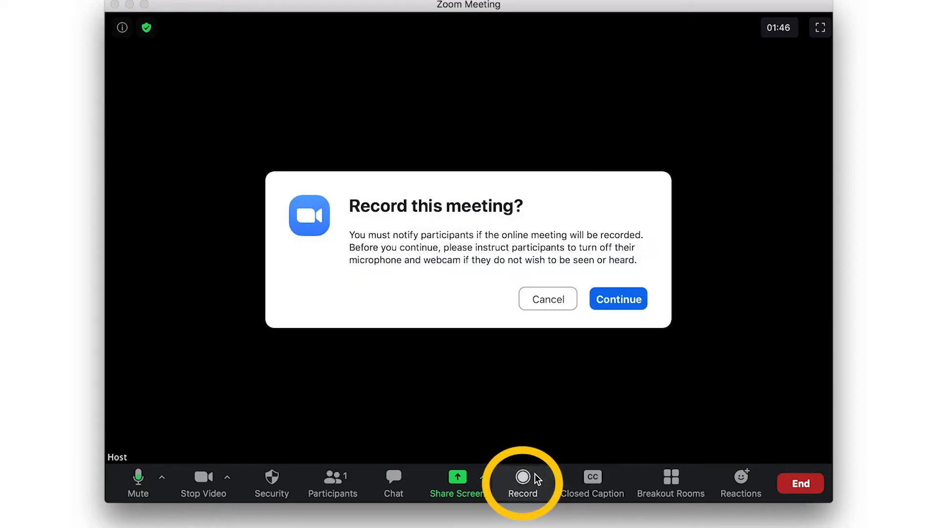
pyautogui.click(606, 299)
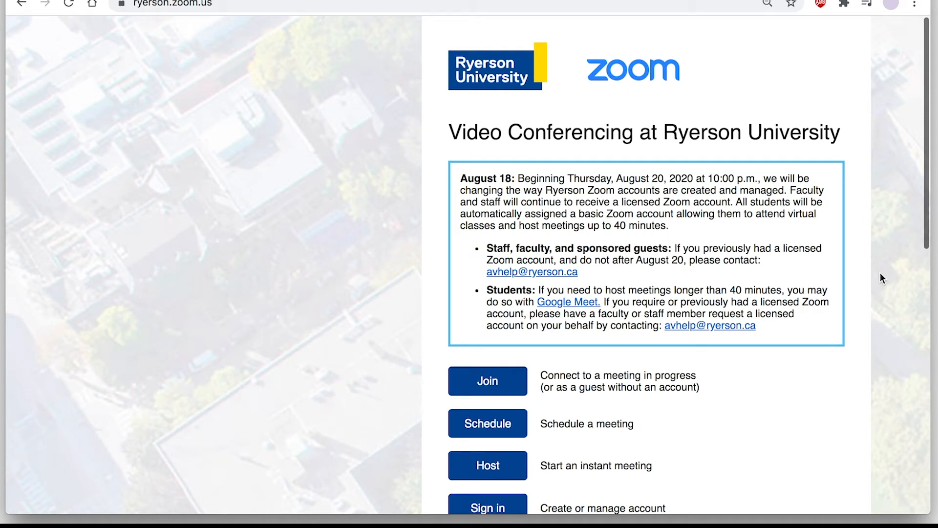
# Sign in to the Zoom portal and open the additional actions for the Aug 18, 2020 11:04 AM recording.
pyautogui.click(517, 508)
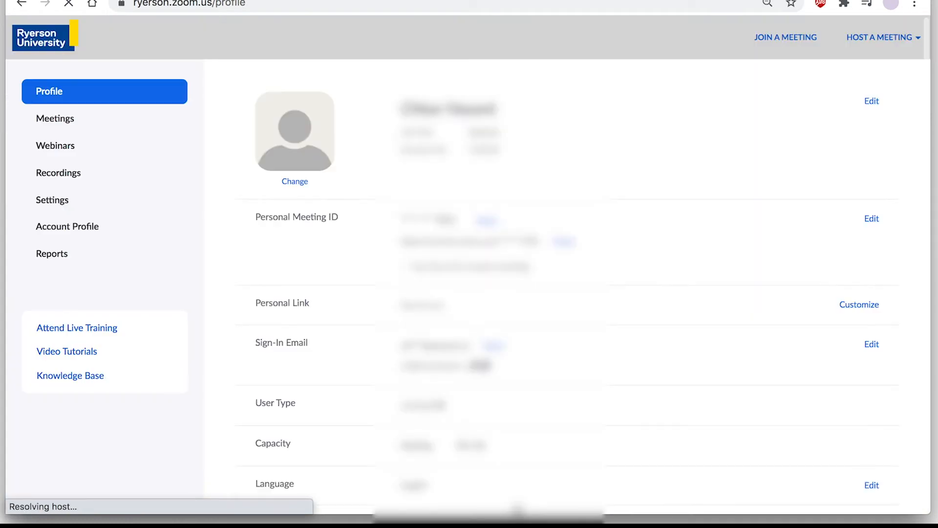
pyautogui.click(95, 174)
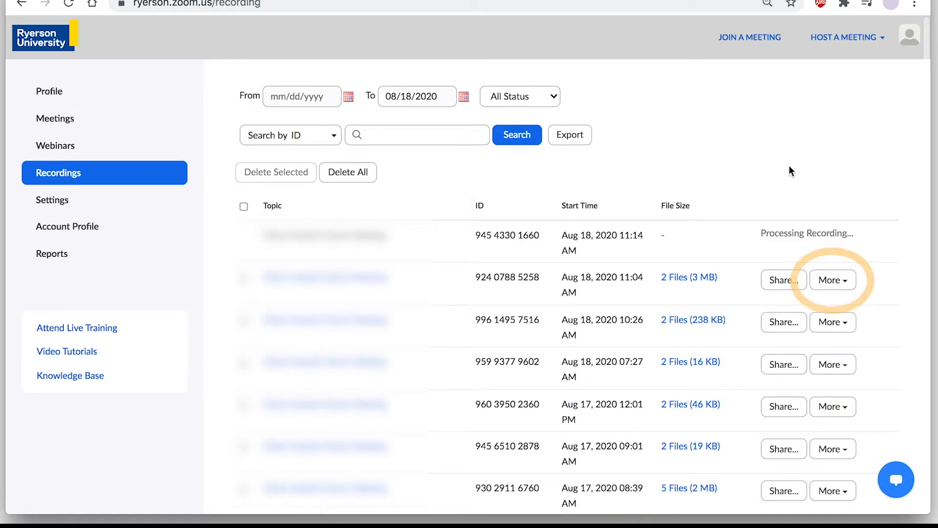
pyautogui.click(848, 280)
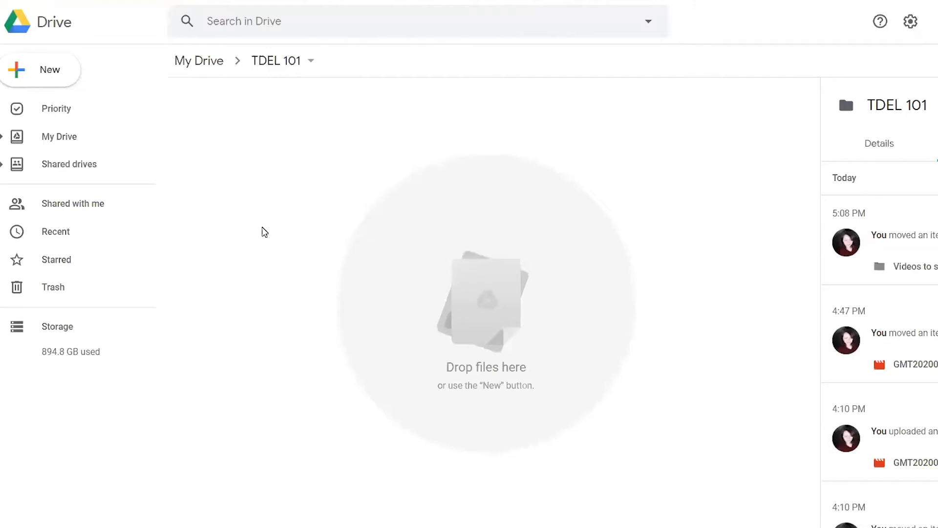
# In Google Drive, create a folder named "Videos to share" inside the TDEL 101 folder.
pyautogui.rightClick(263, 232)
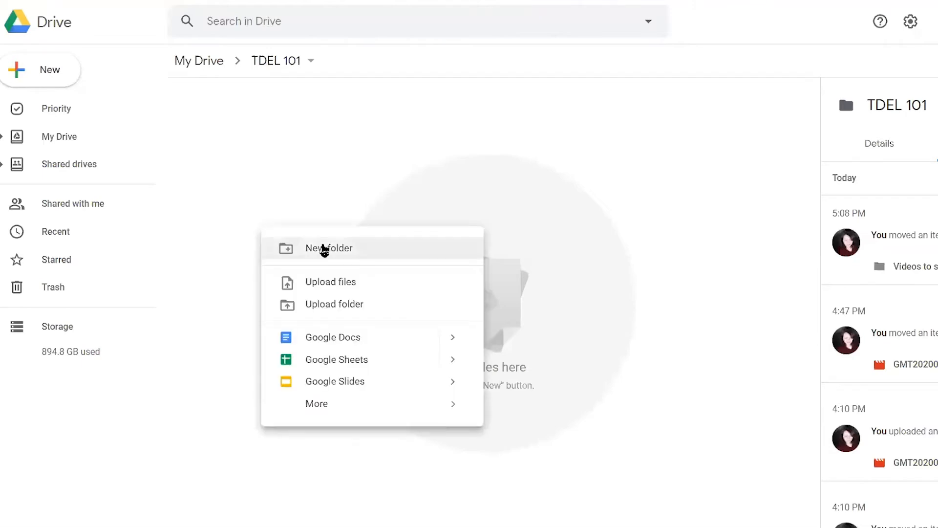
pyautogui.click(325, 248)
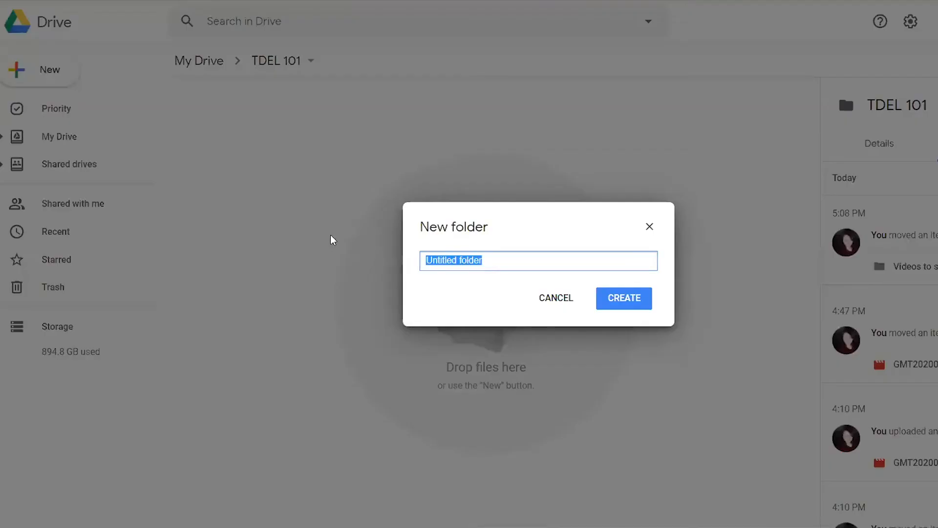
pyautogui.write('Videos to shar')
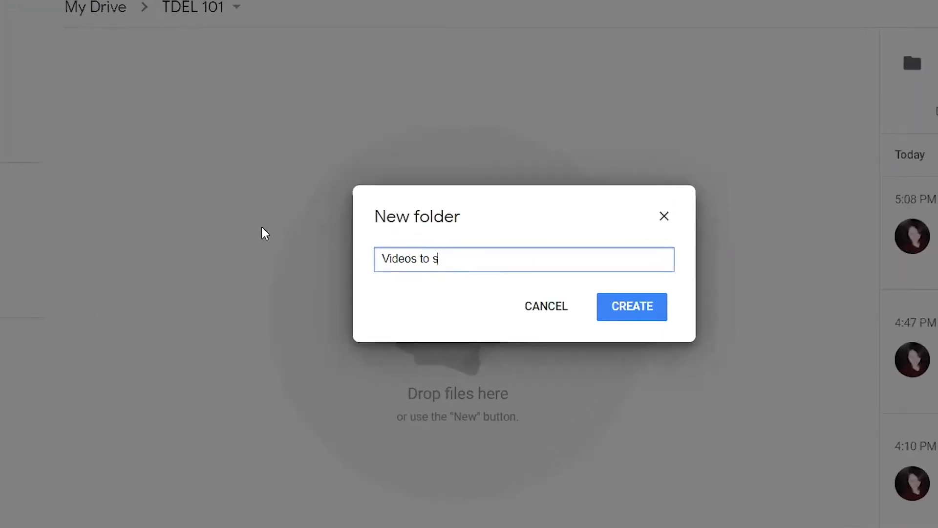
pyautogui.write('e')
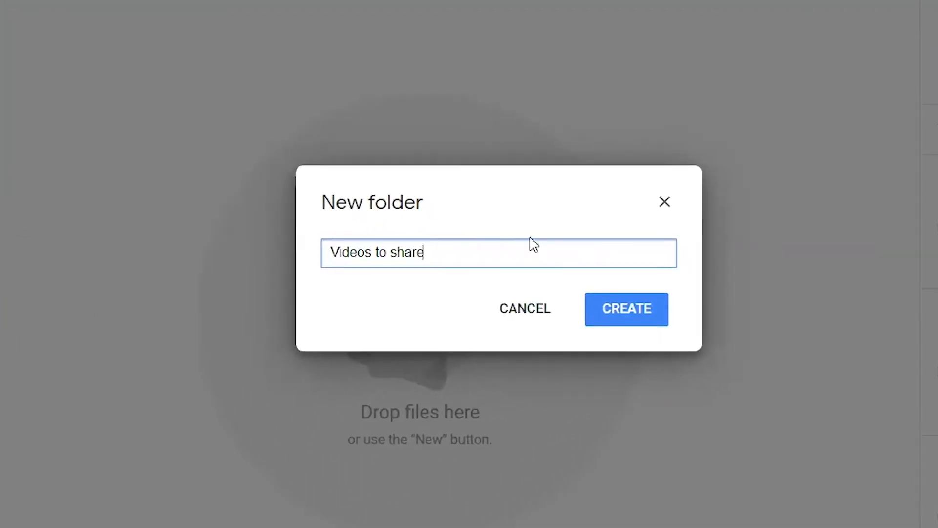
pyautogui.click(606, 319)
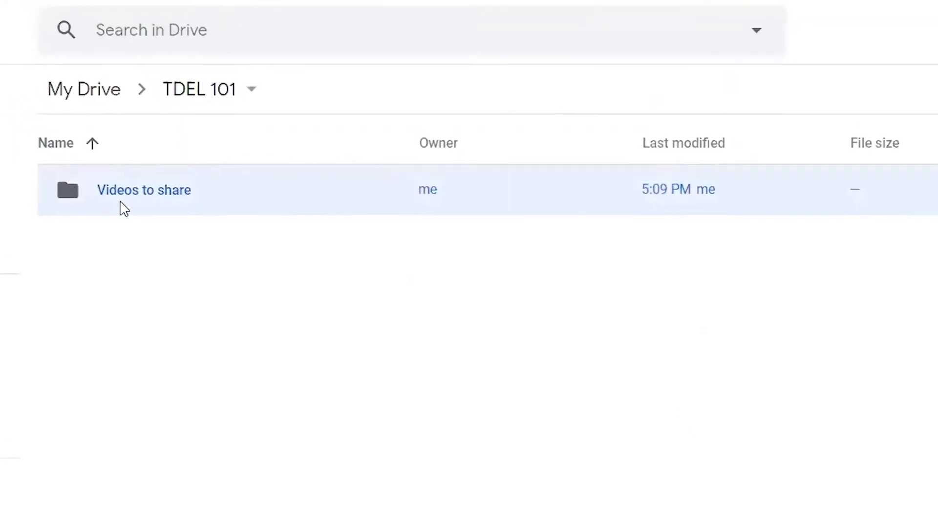
# Change the link access of the "Videos to share" folder to Ryerson University and finish sharing.
pyautogui.rightClick(125, 211)
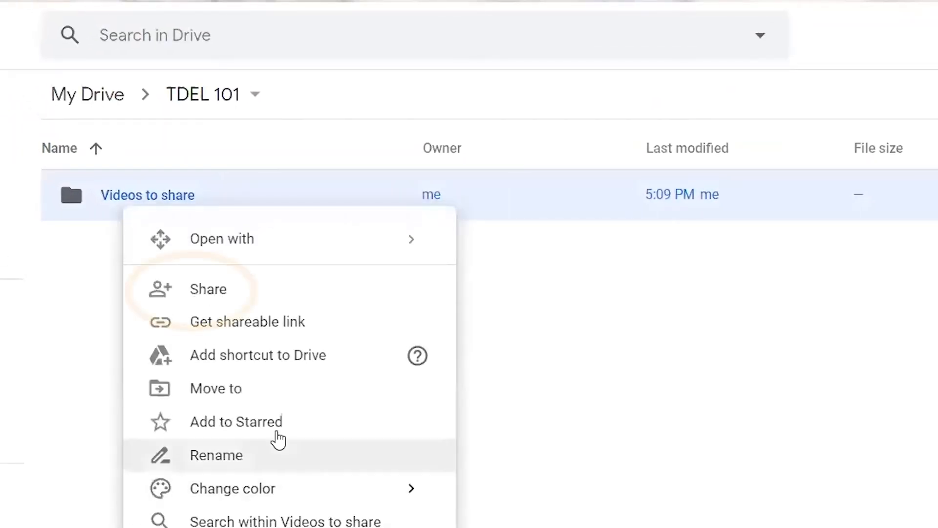
pyautogui.click(299, 299)
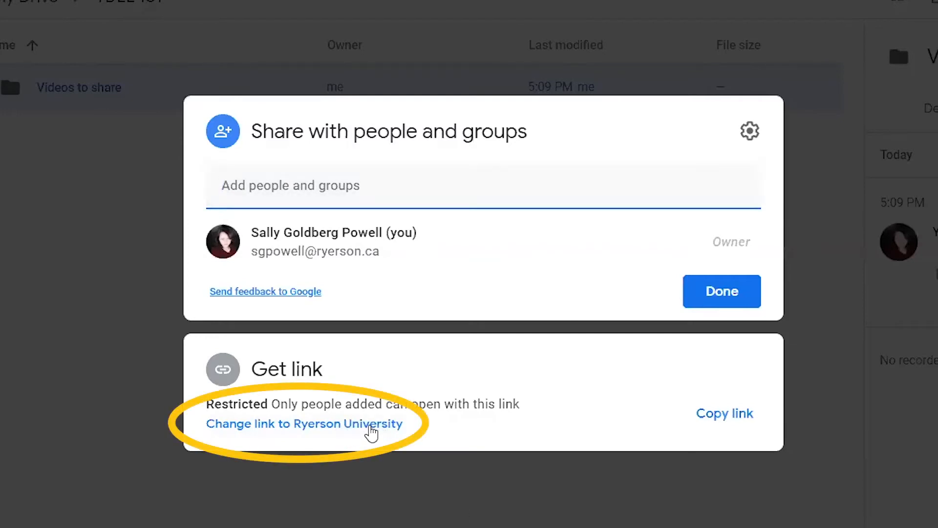
pyautogui.click(378, 426)
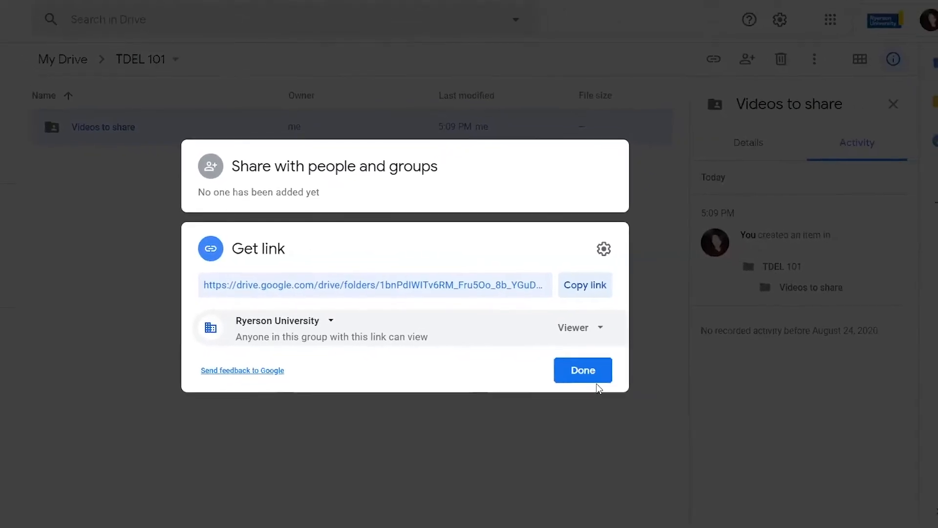
pyautogui.click(593, 381)
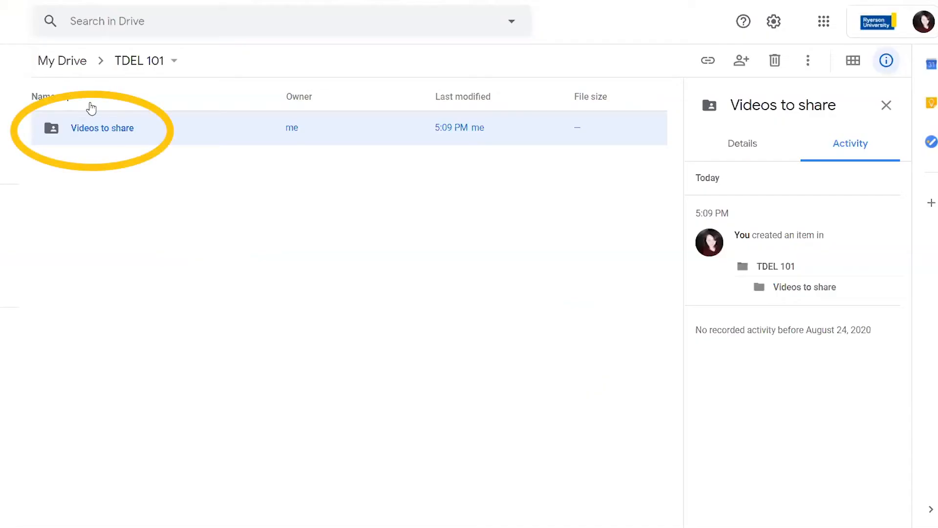
# Open the "Videos to share" folder and upload the Zoom recording video file into it.
pyautogui.doubleClick(107, 135)
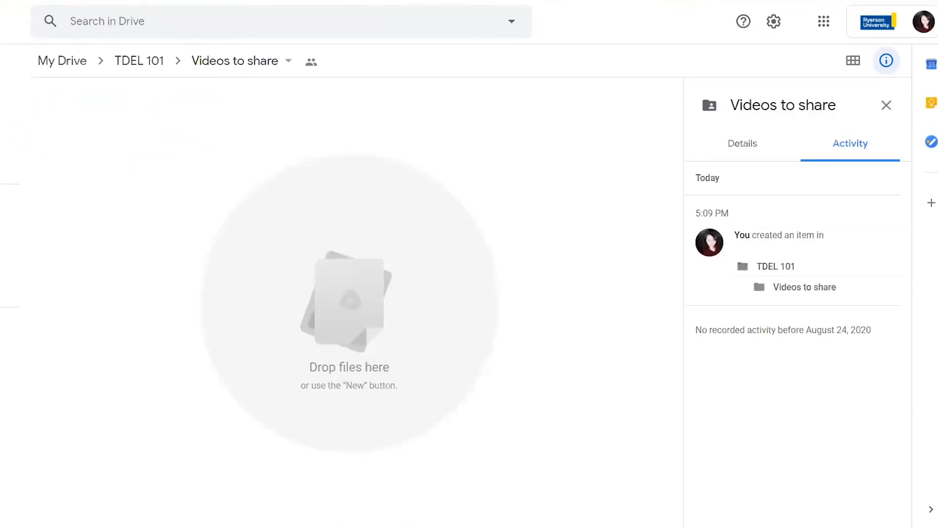
pyautogui.hotkey('alt', 'Tab')
pyautogui.moveTo(286, 155); pyautogui.dragTo(96, 231)
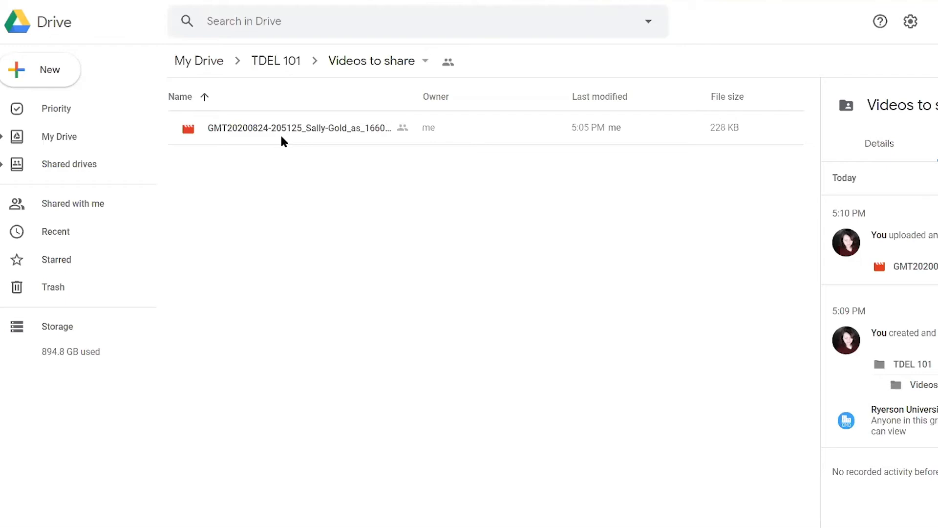
# In the video file's sharing settings, turn off the viewers' and commenters' download, print and copy option, turn it back on, and close the settings.
pyautogui.click(312, 130)
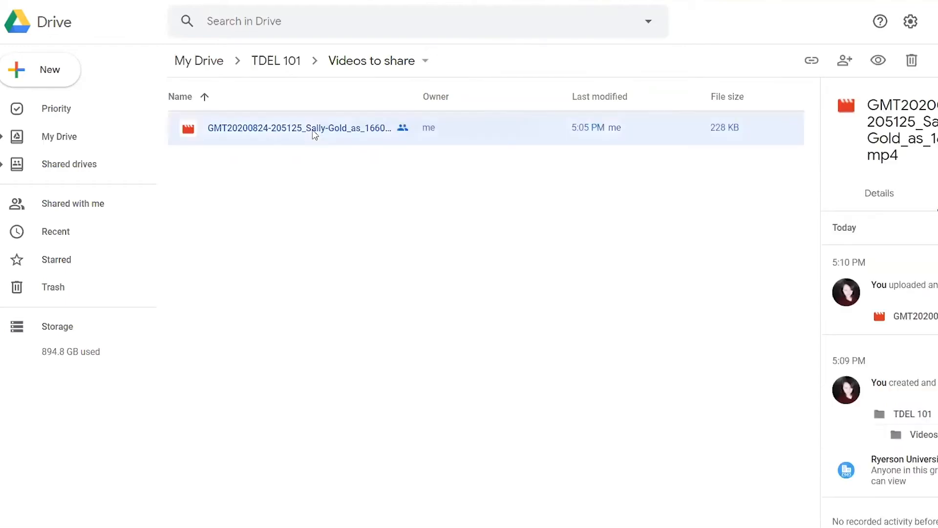
pyautogui.rightClick(313, 130)
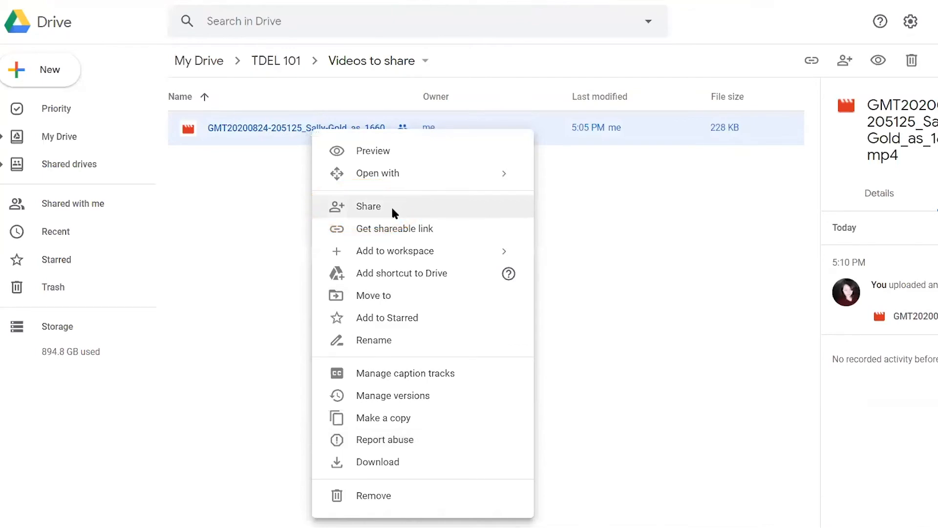
pyautogui.click(393, 210)
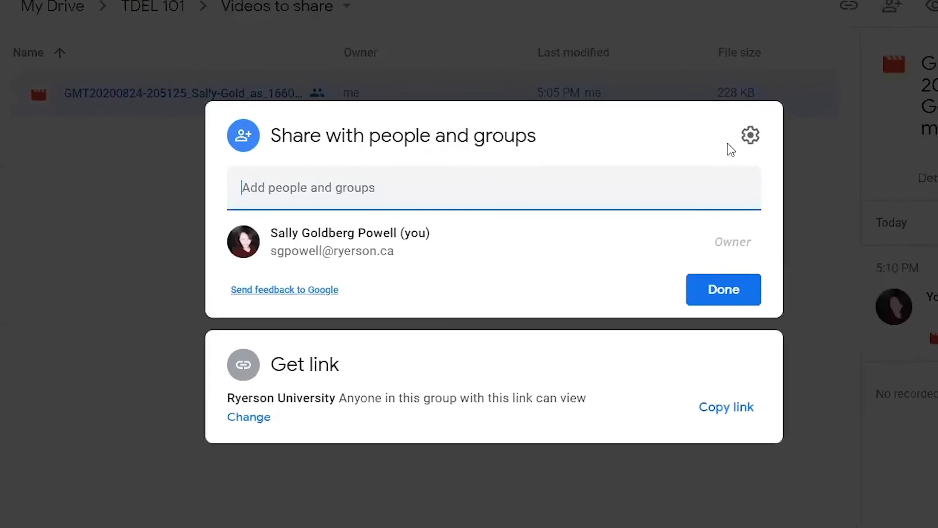
pyautogui.click(750, 131)
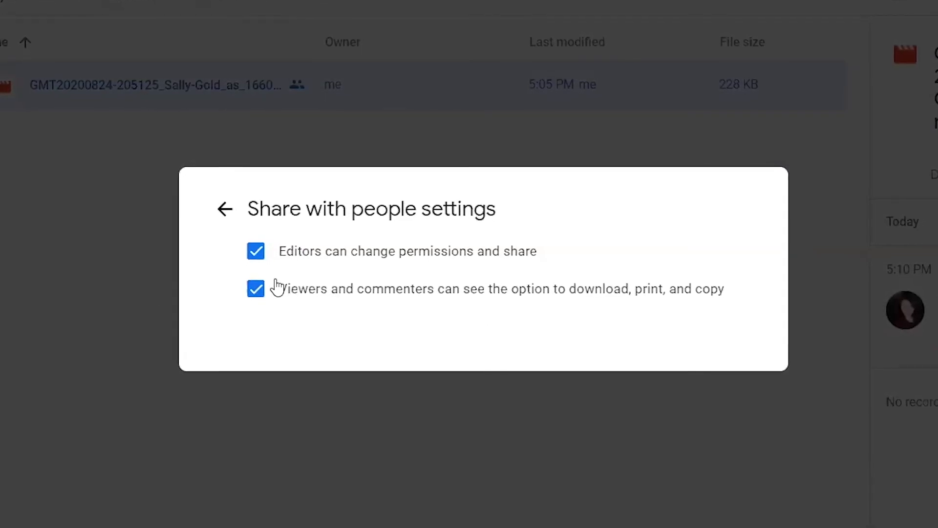
pyautogui.click(257, 289)
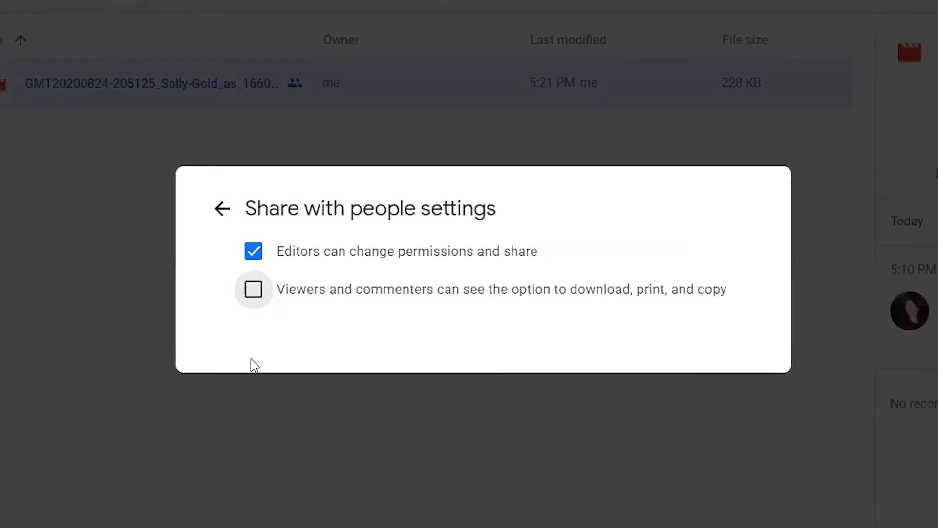
pyautogui.click(262, 296)
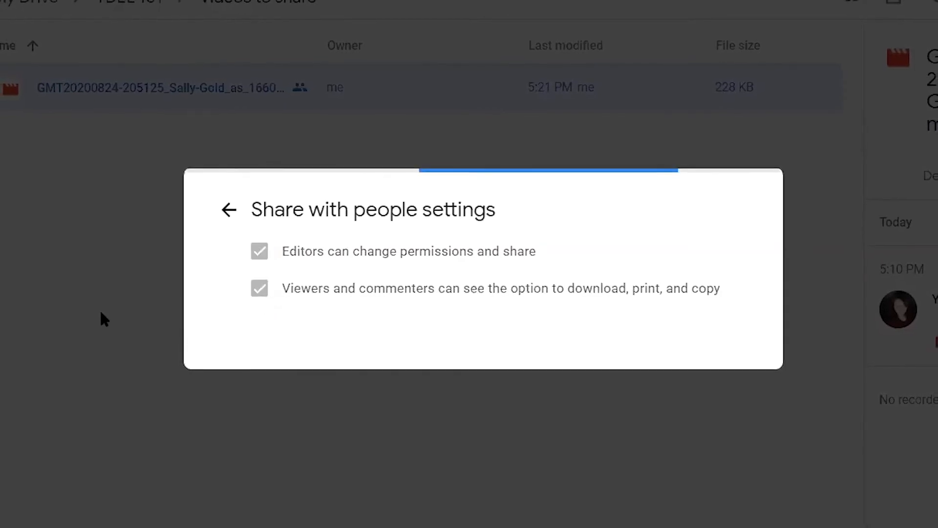
pyautogui.click(126, 357)
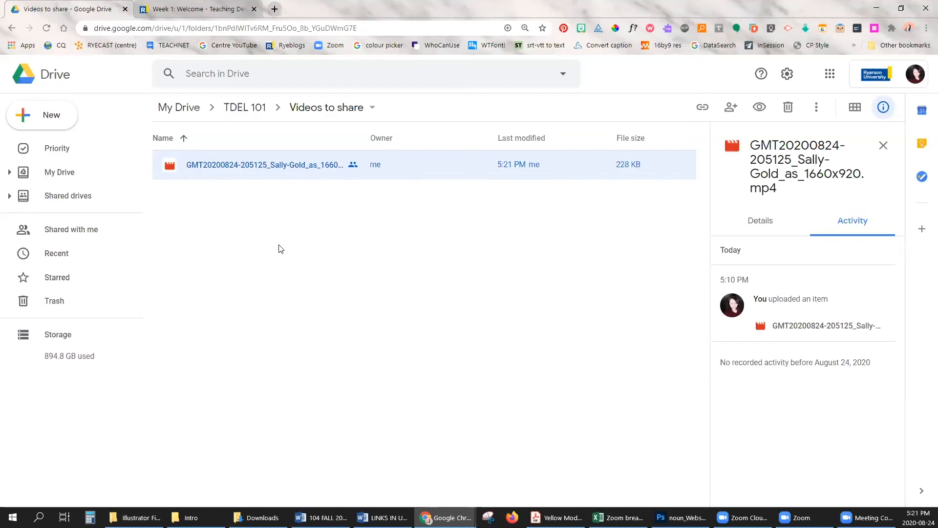
# Preview the uploaded video file, open it in a new window, and copy its web address.
pyautogui.doubleClick(264, 166)
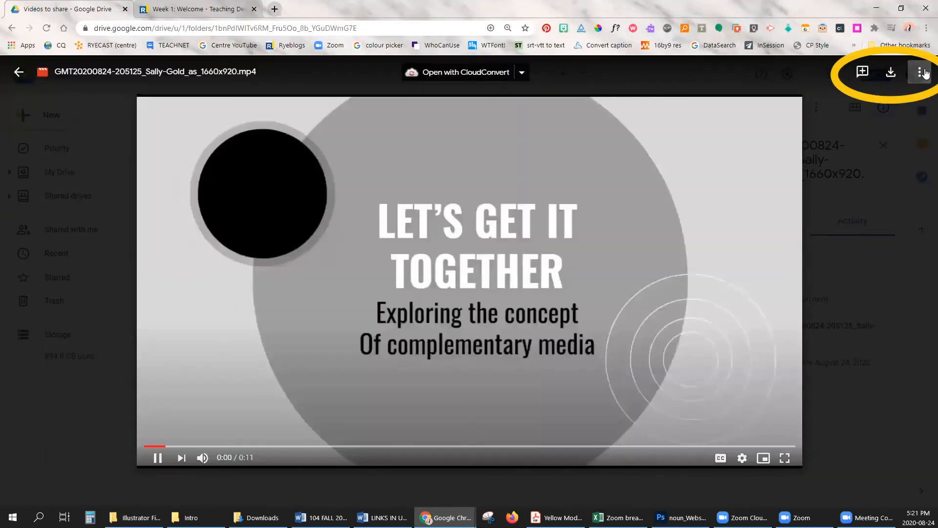
pyautogui.click(921, 73)
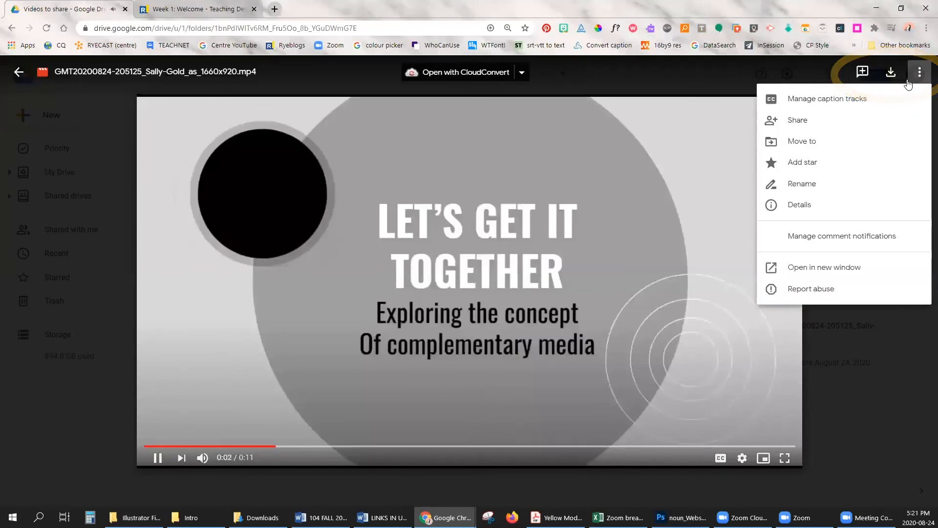
pyautogui.click(838, 269)
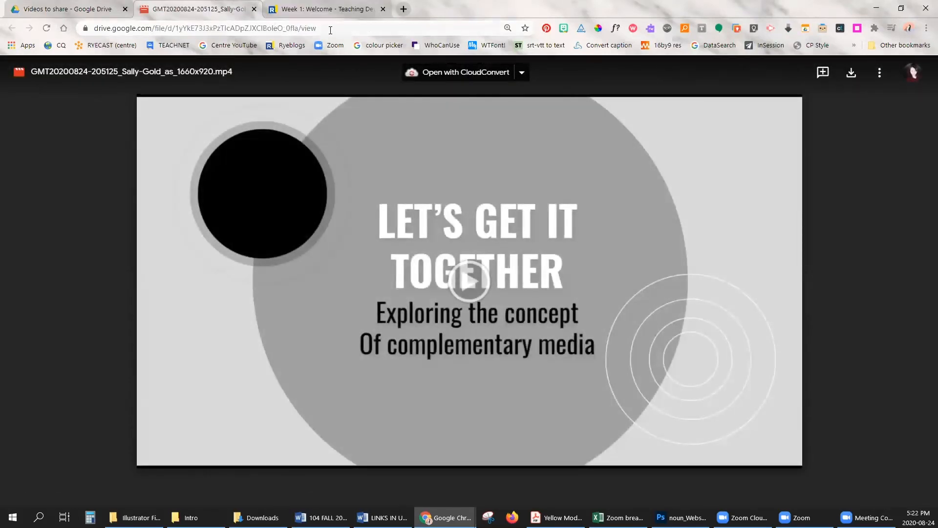
pyautogui.moveTo(330, 30); pyautogui.dragTo(85, 36)
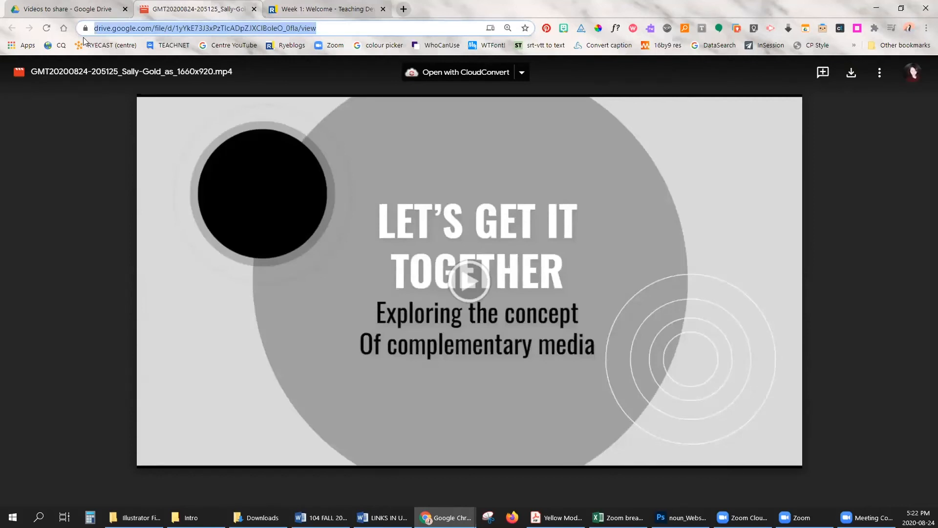
# Switch to the eLearning course, add a module named "Module 1: Introduction", and create a link in it titled "Intro video" with the copied URL.
pyautogui.click(335, 8)
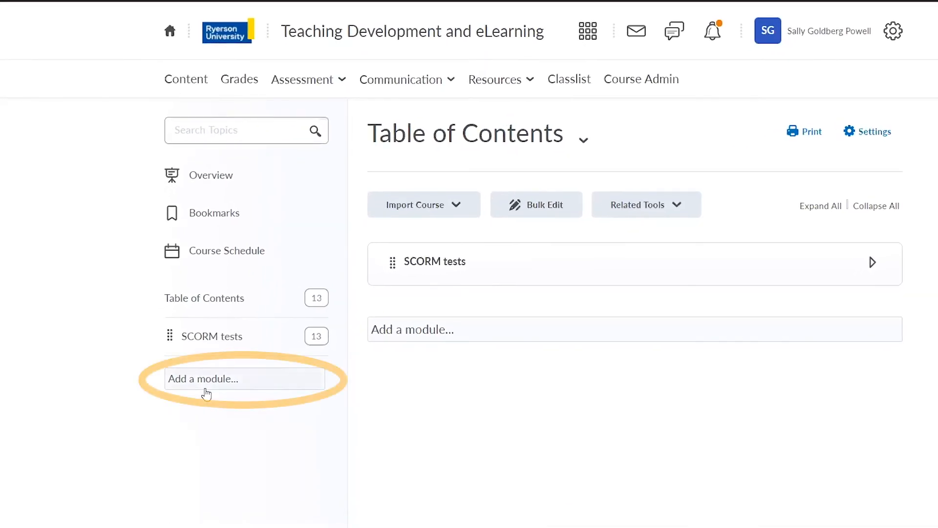
pyautogui.click(208, 380)
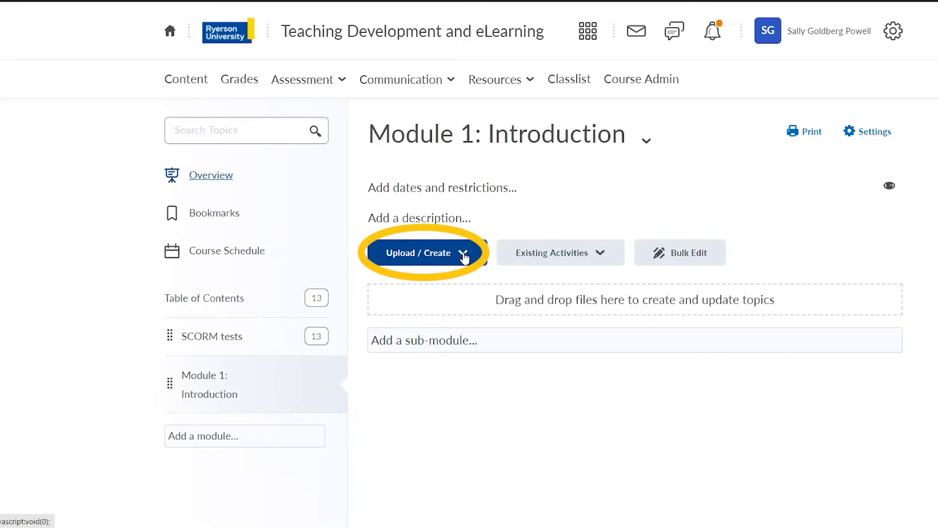
pyautogui.click(464, 257)
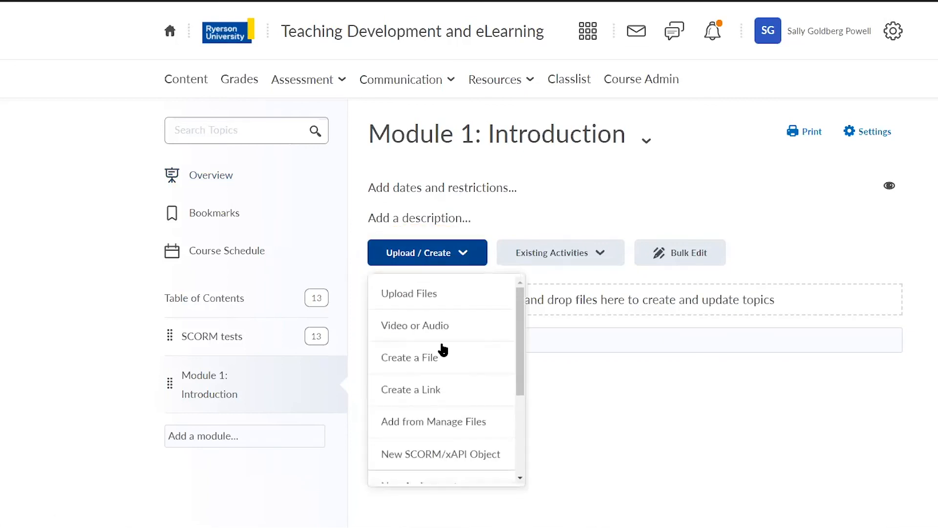
pyautogui.click(444, 395)
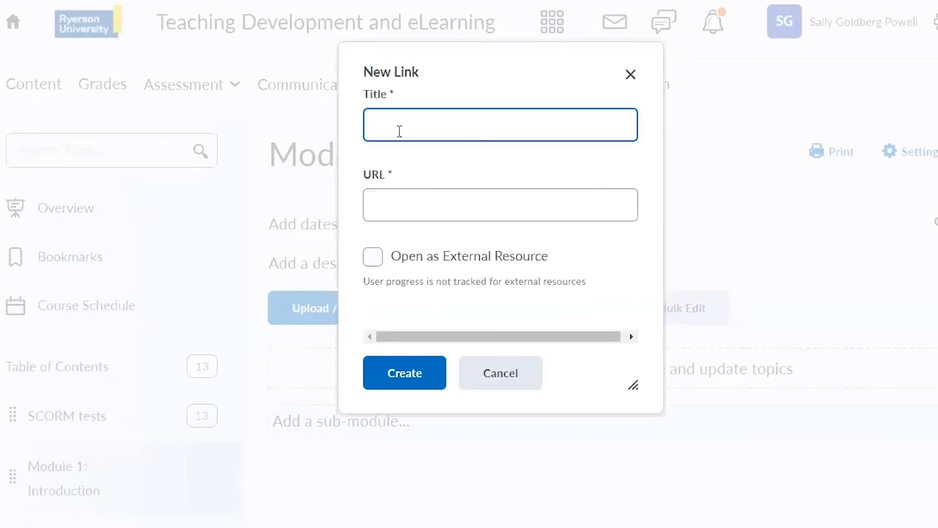
pyautogui.write('Intro video')
pyautogui.click(419, 205)
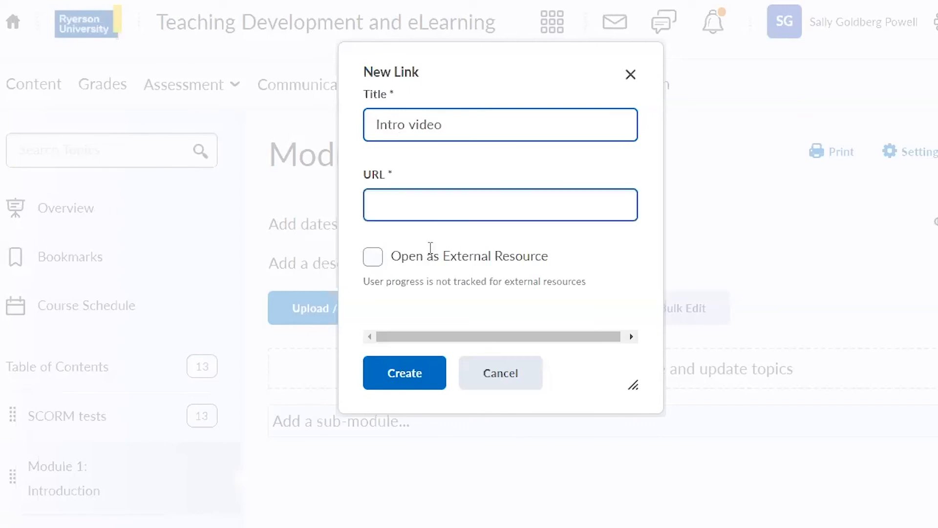
pyautogui.hotkey('ctrl', 'v')
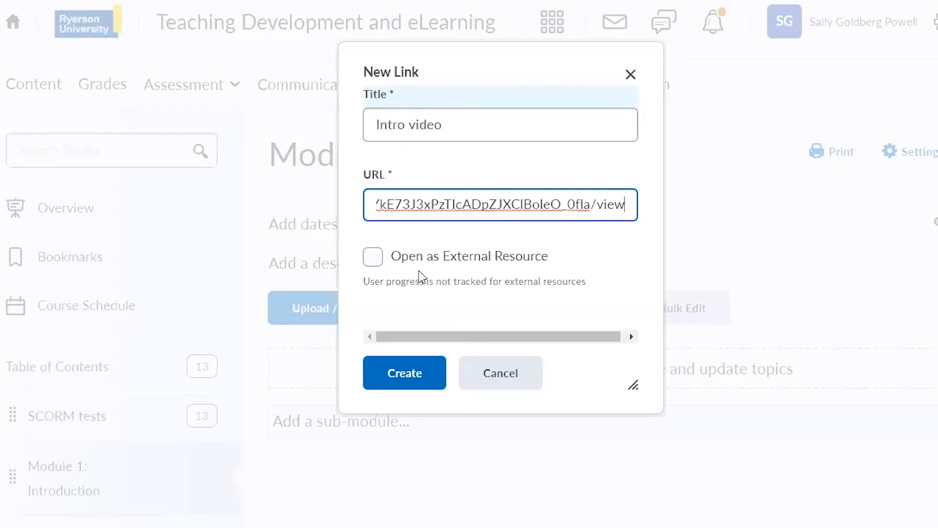
pyautogui.click(421, 381)
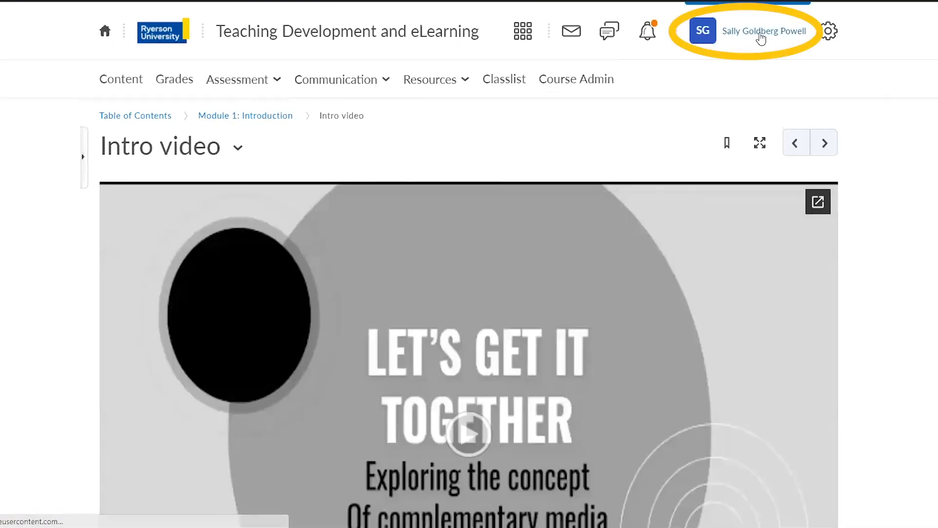
# View the course as a student and open the "Intro video" topic in Module 1: Introduction to examine the embedded video.
pyautogui.click(761, 36)
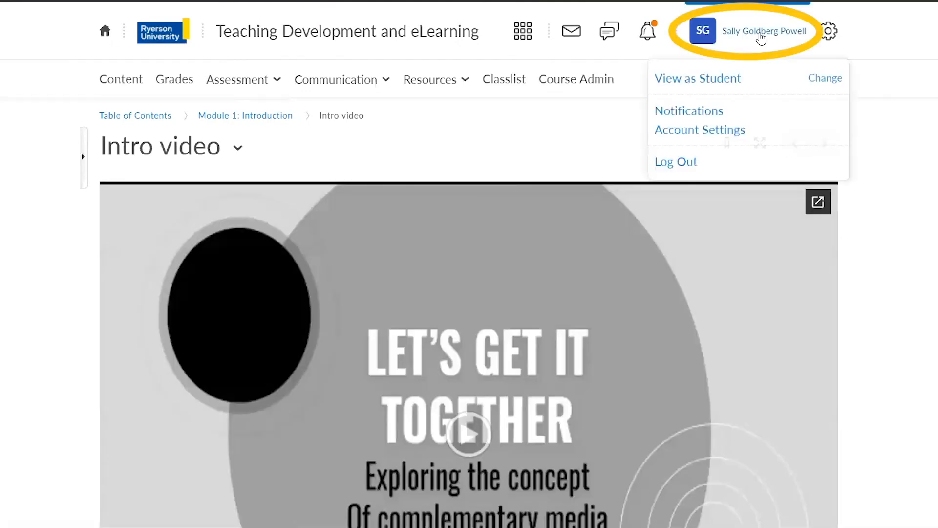
pyautogui.click(683, 93)
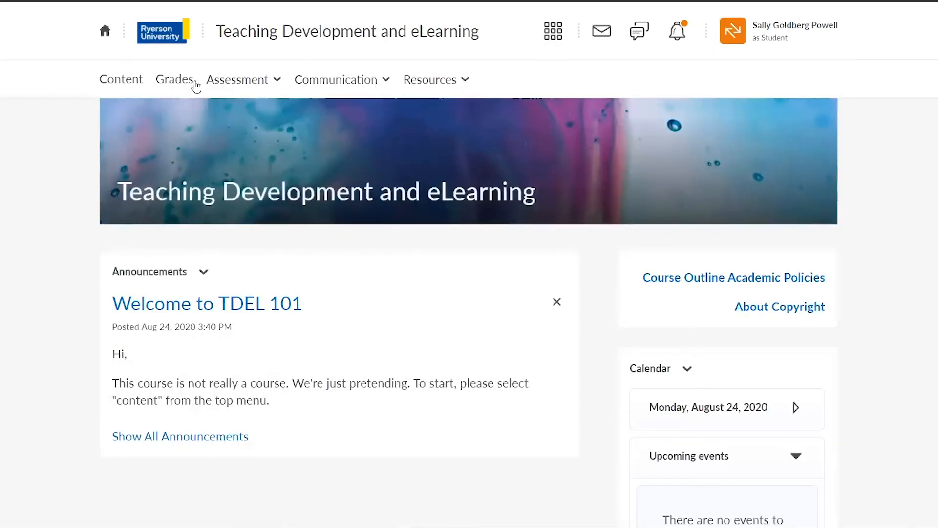
pyautogui.click(139, 85)
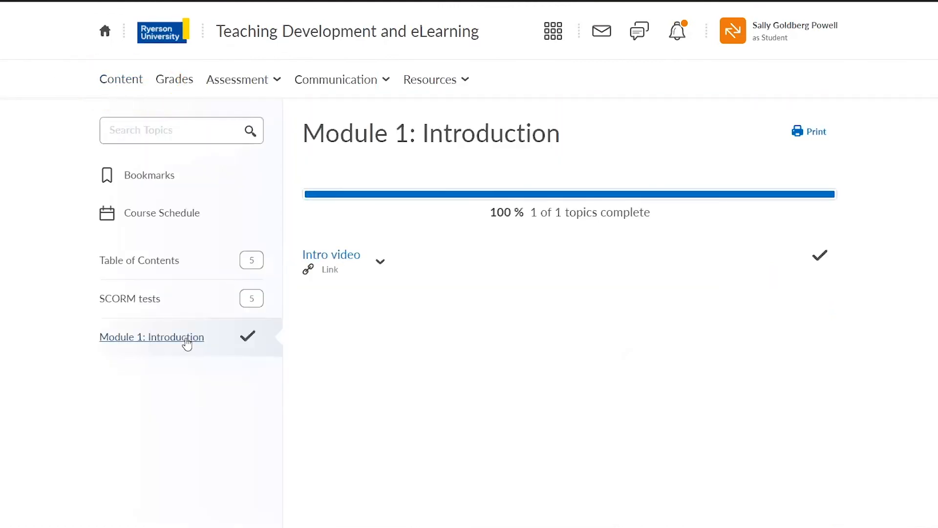
pyautogui.click(351, 259)
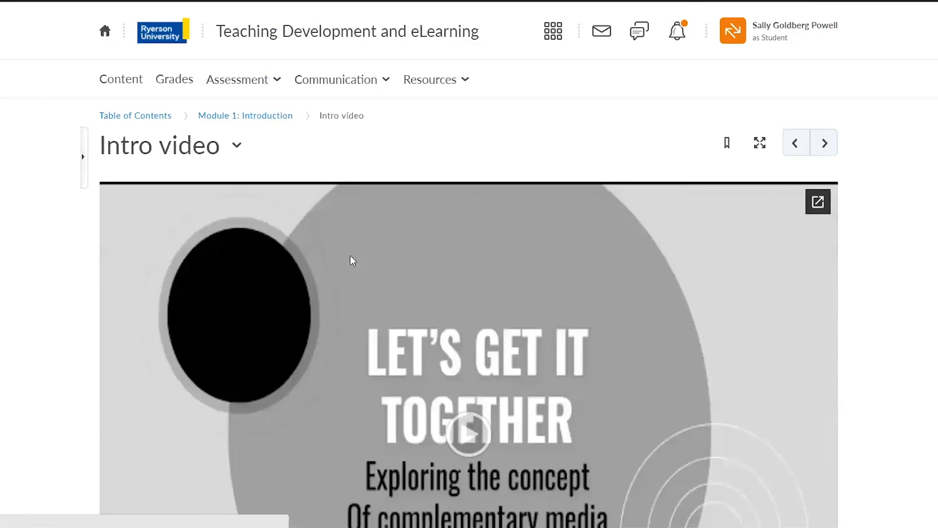
pyautogui.scroll(-4, 408, 236)
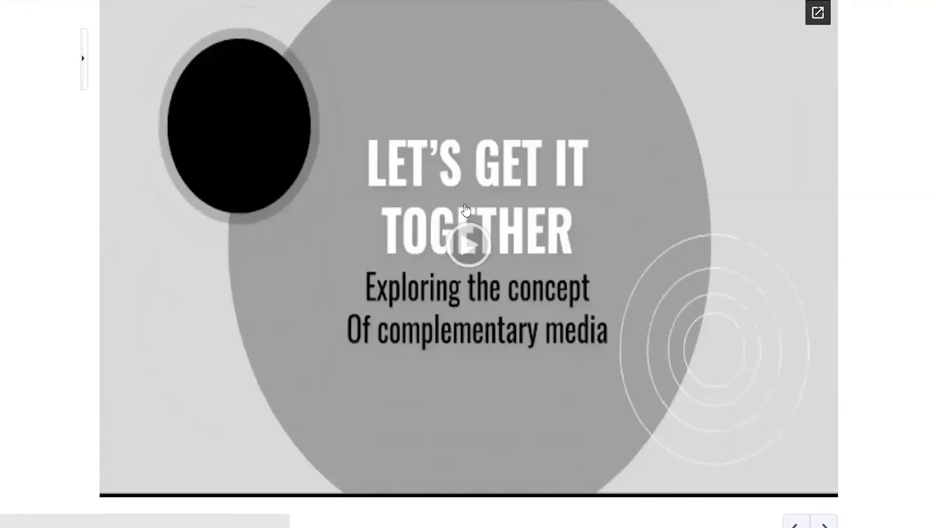